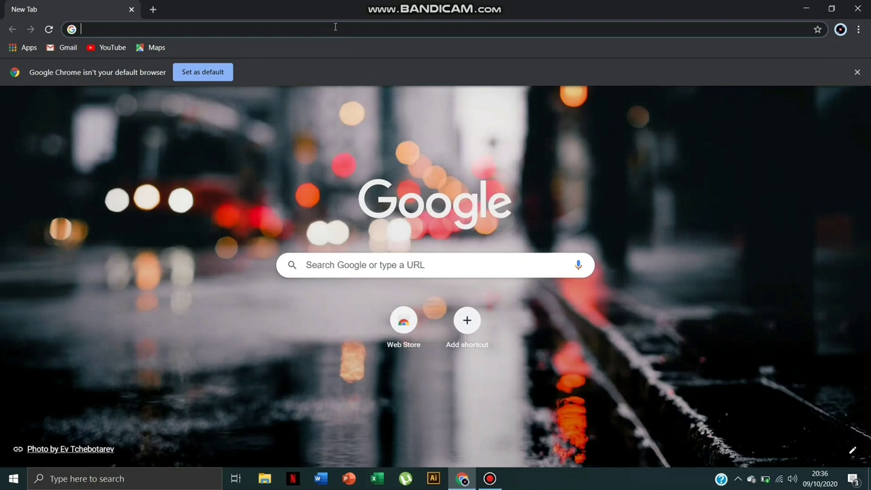
# Search Google for 'utorrent free download' using the autocomplete suggestion
pyautogui.write('ur')
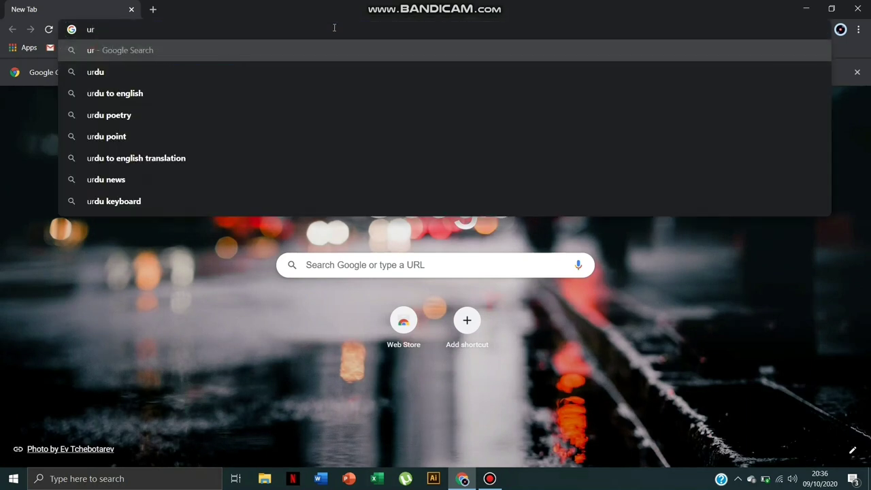
pyautogui.press('BackSpace')
pyautogui.write('torre')
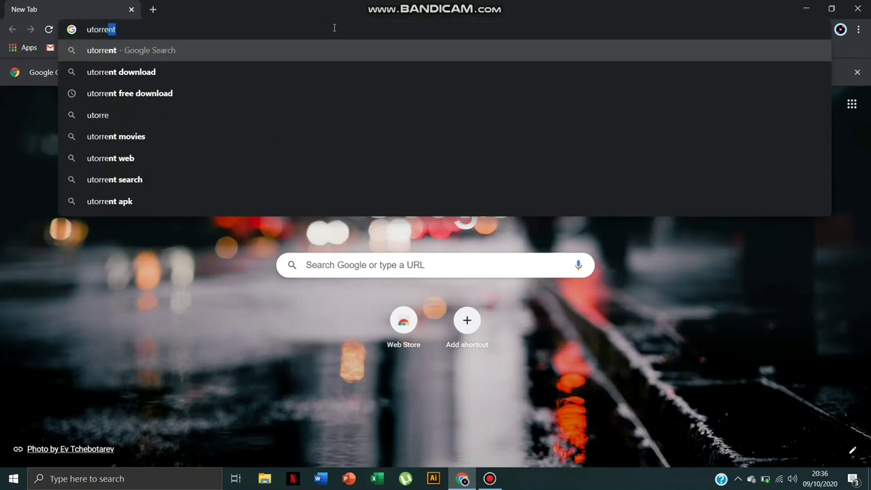
pyautogui.write('nt')
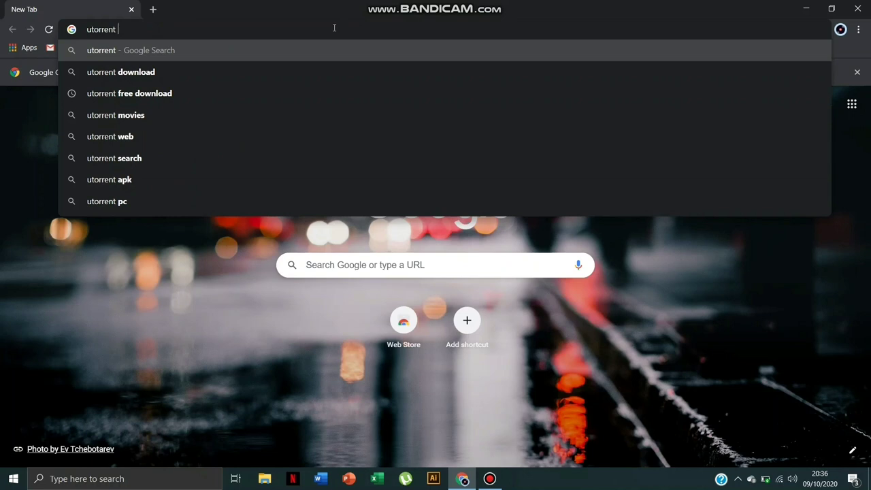
pyautogui.press('Down')
pyautogui.press('Down')
pyautogui.press('Return')
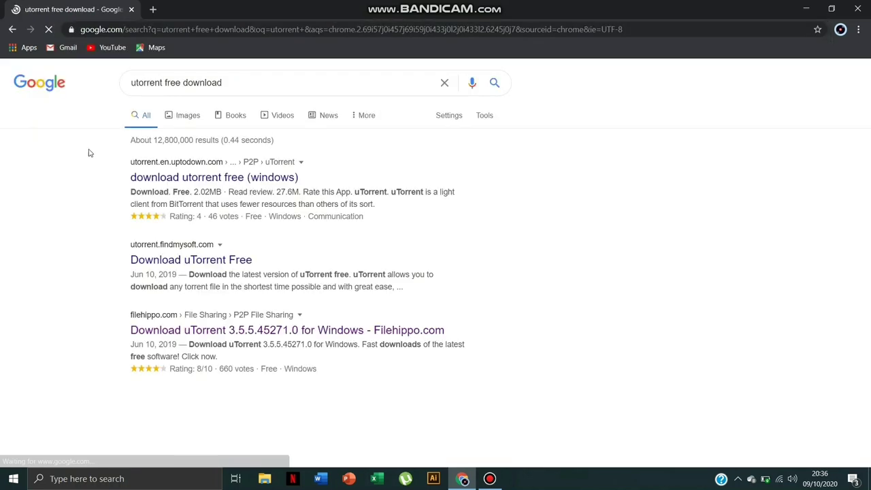
# Download the latest uTorrent installer from FileHippo, set it to open when done, and minimize Chrome
pyautogui.click(218, 330)
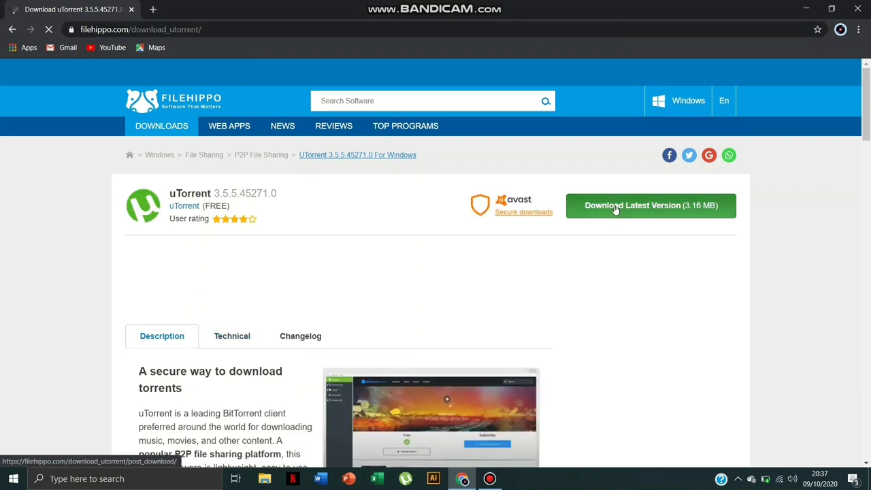
pyautogui.click(643, 210)
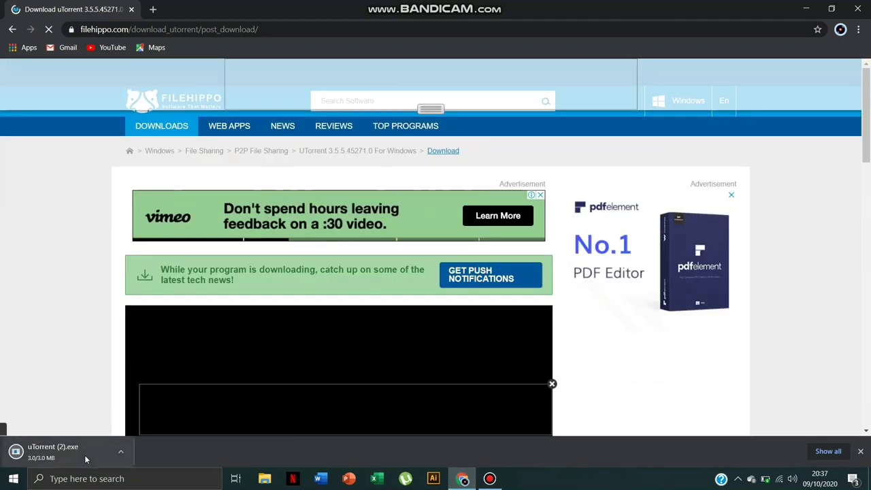
pyautogui.click(85, 459)
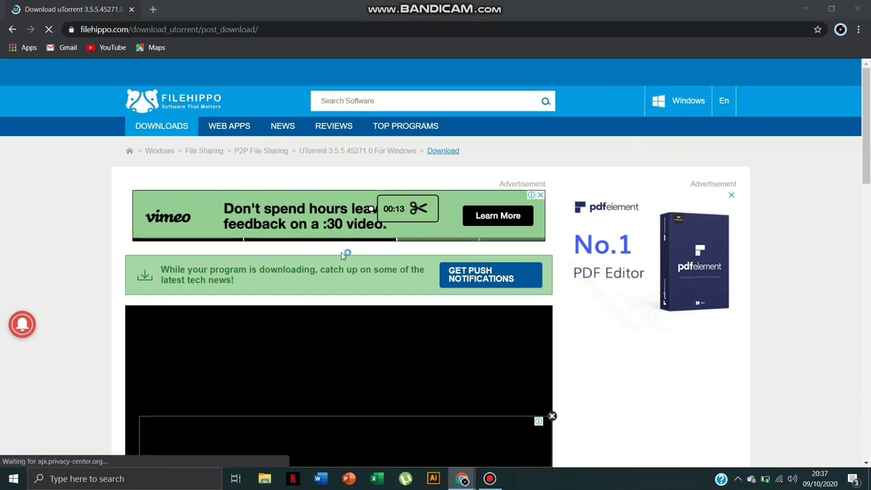
pyautogui.click(807, 10)
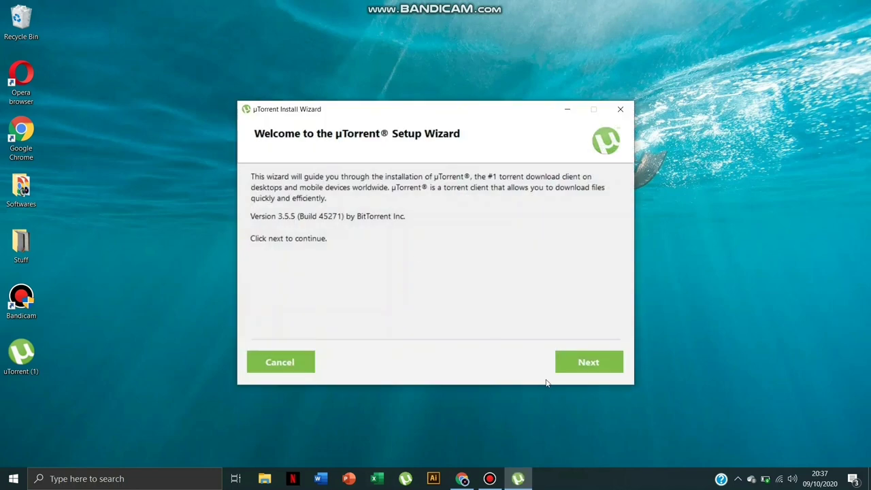
# Install uTorrent 3.5.5, accepting the license and default options, then exit the wizard
pyautogui.click(596, 366)
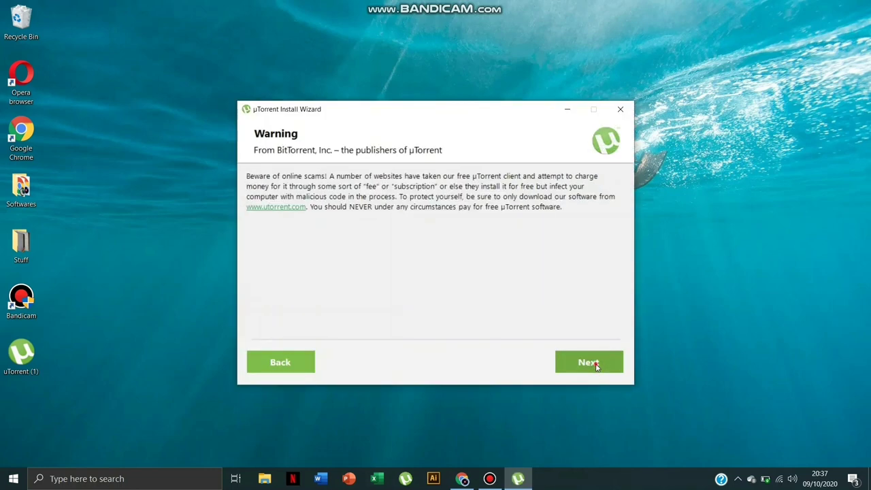
pyautogui.click(597, 366)
pyautogui.click(596, 367)
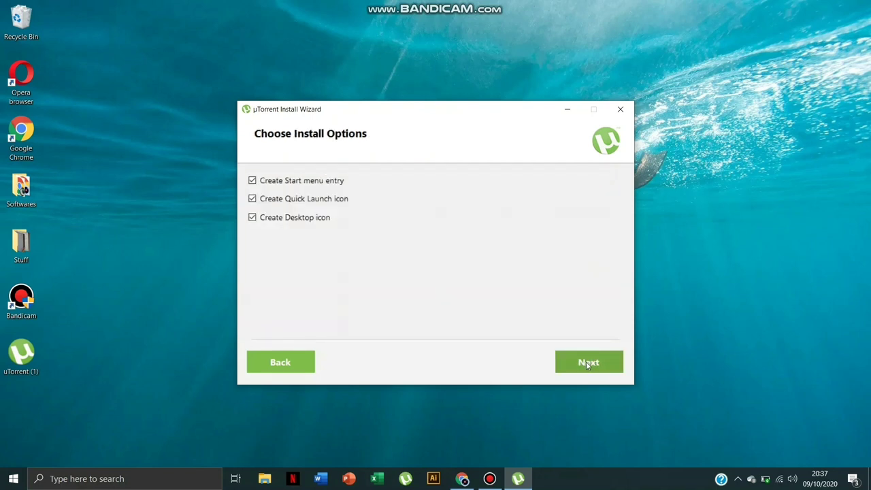
pyautogui.click(586, 361)
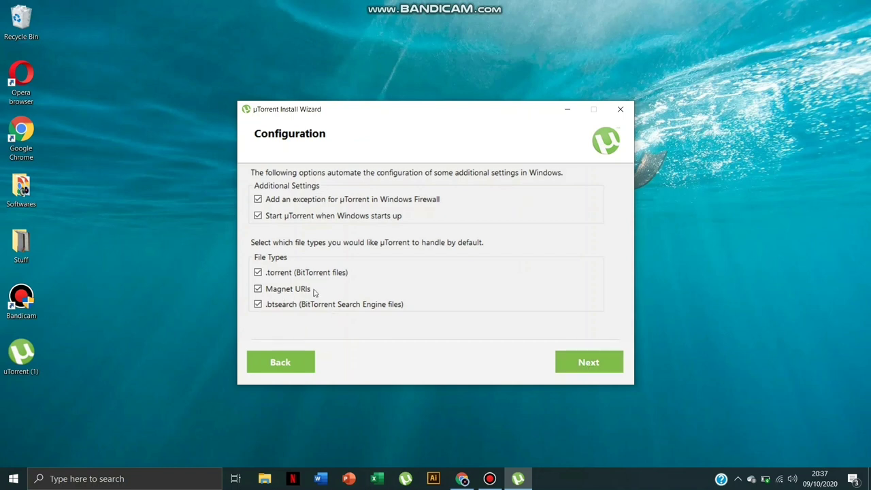
pyautogui.click(586, 363)
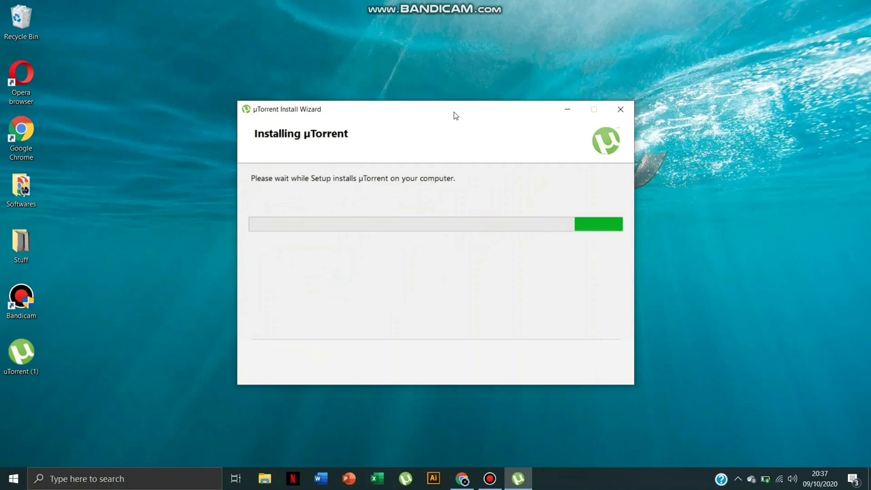
pyautogui.click(621, 111)
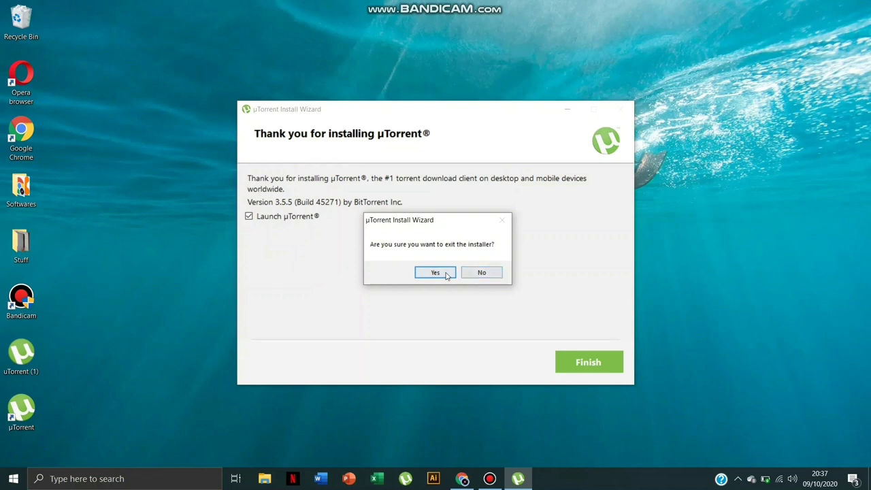
pyautogui.click(442, 273)
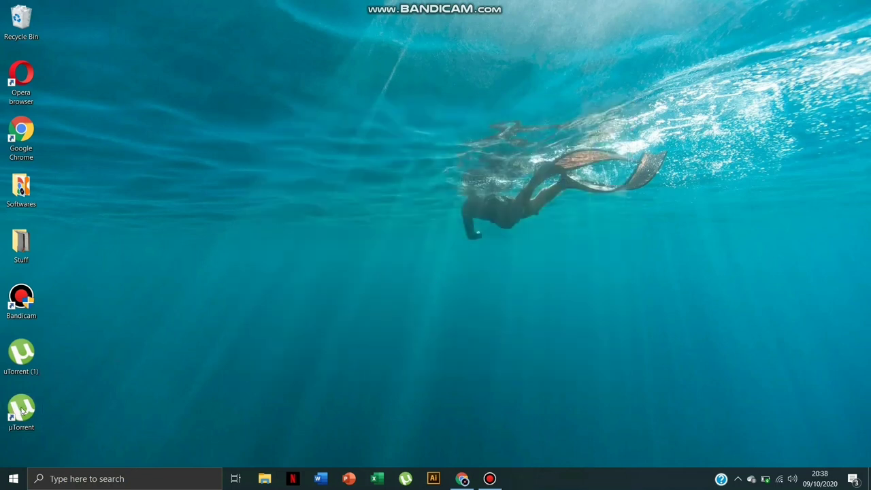
# Launch µTorrent from its desktop icon, dismiss the older-version notice, and minimize it
pyautogui.doubleClick(12, 429)
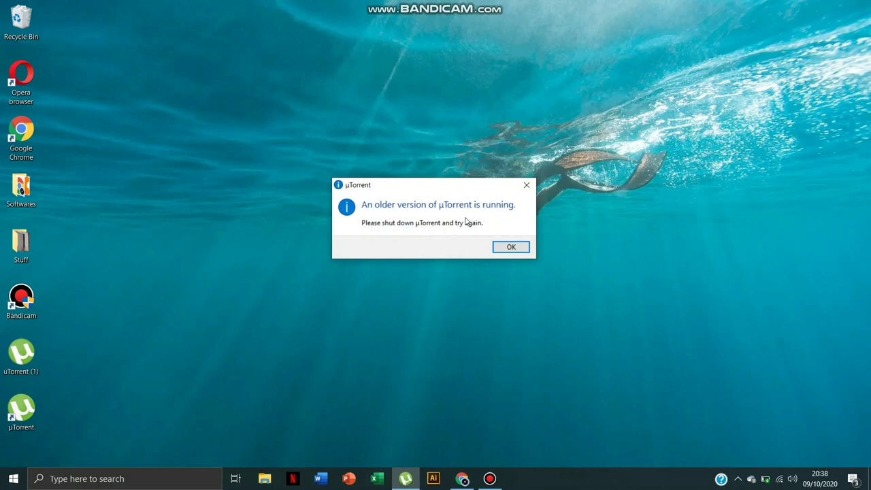
pyautogui.click(498, 245)
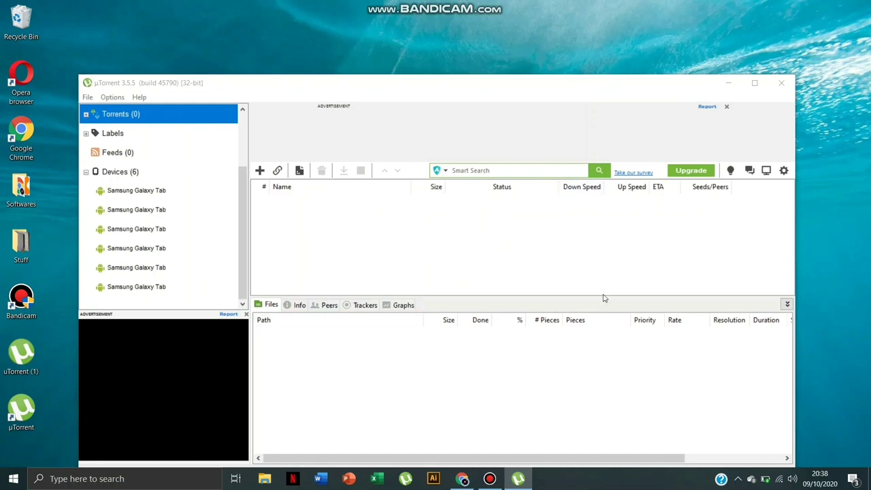
pyautogui.click(732, 84)
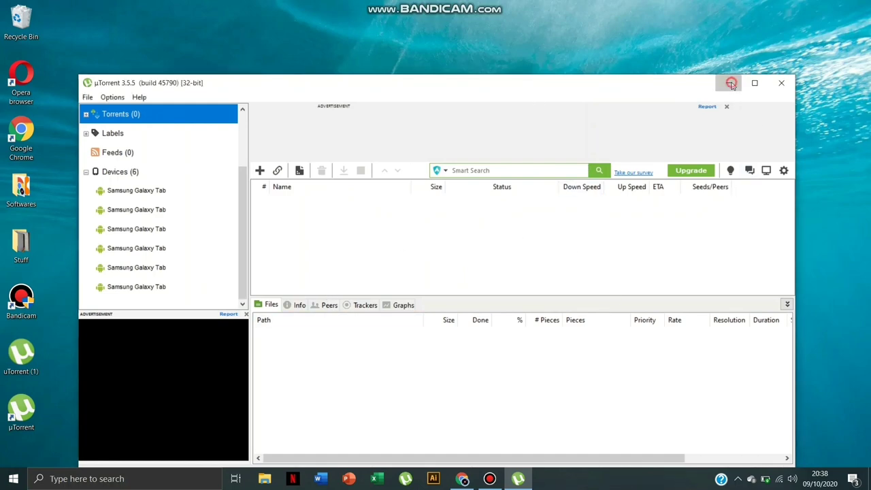
# Restore Chrome and search Google for 'pirate bay' in a new tab
pyautogui.click(463, 478)
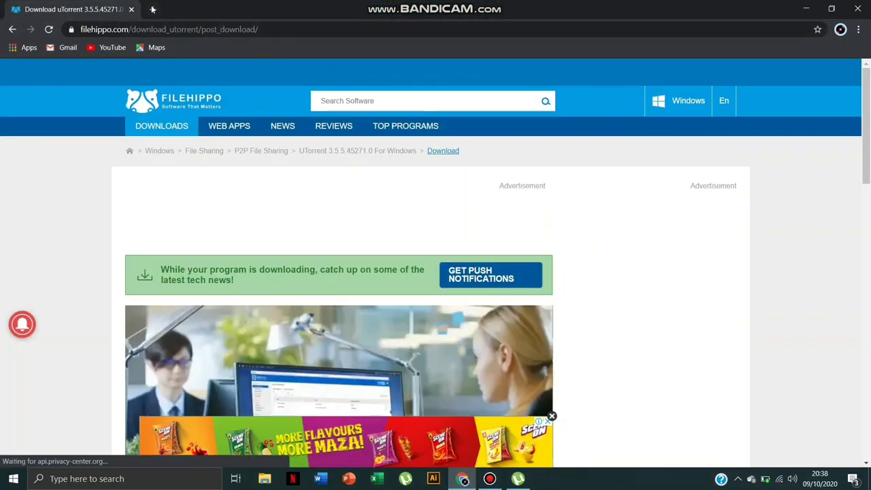
pyautogui.click(152, 9)
pyautogui.write('pi')
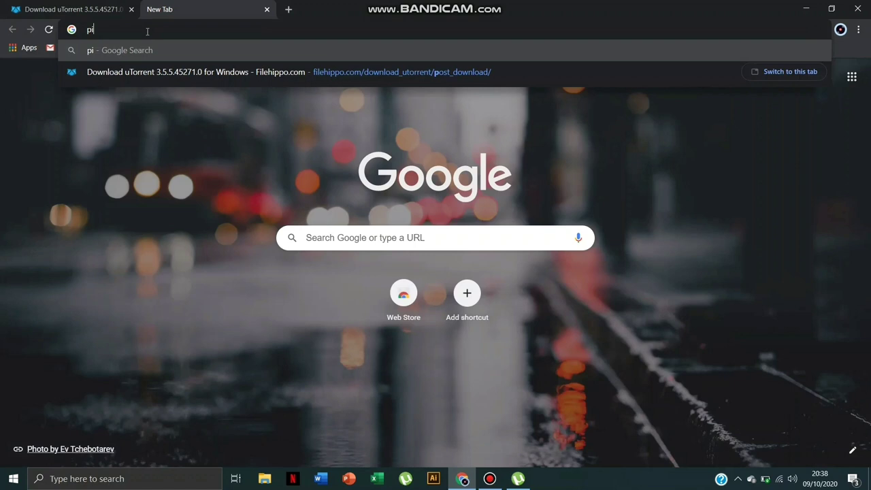
pyautogui.write('rate bay')
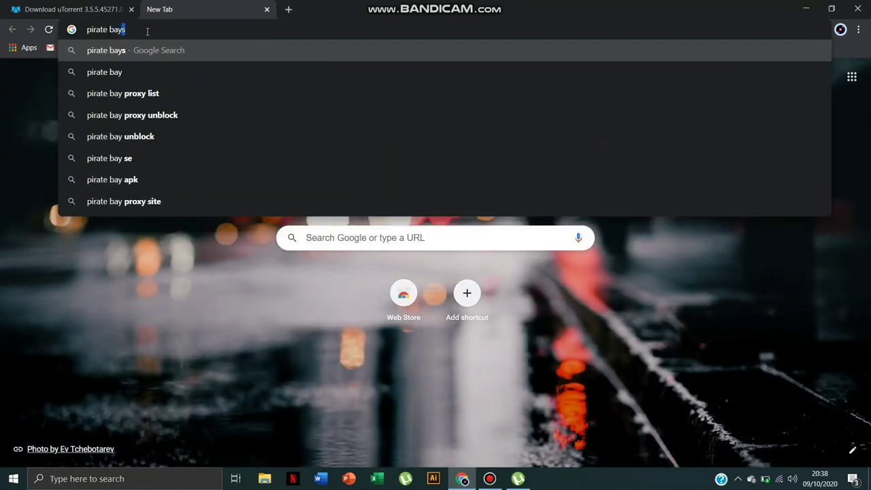
pyautogui.press('Return')
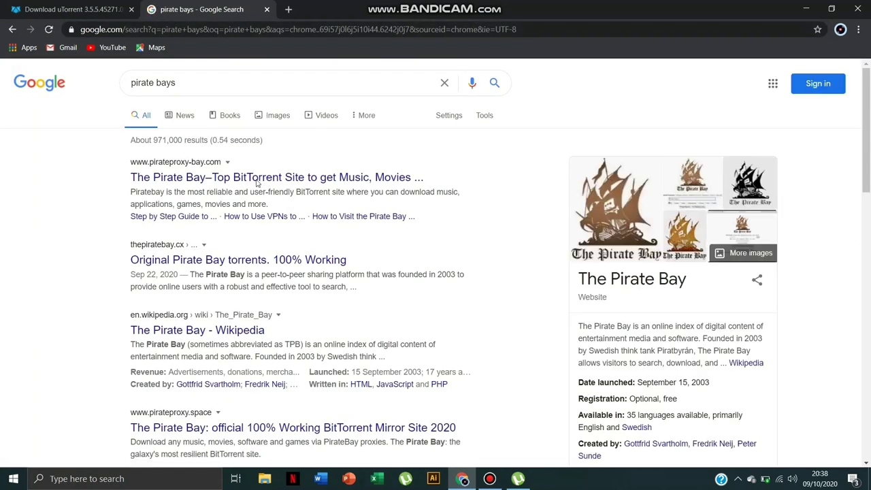
# Open The Pirate Bay proxy, close its warning, and search 'game of thrones season 1'
pyautogui.click(184, 178)
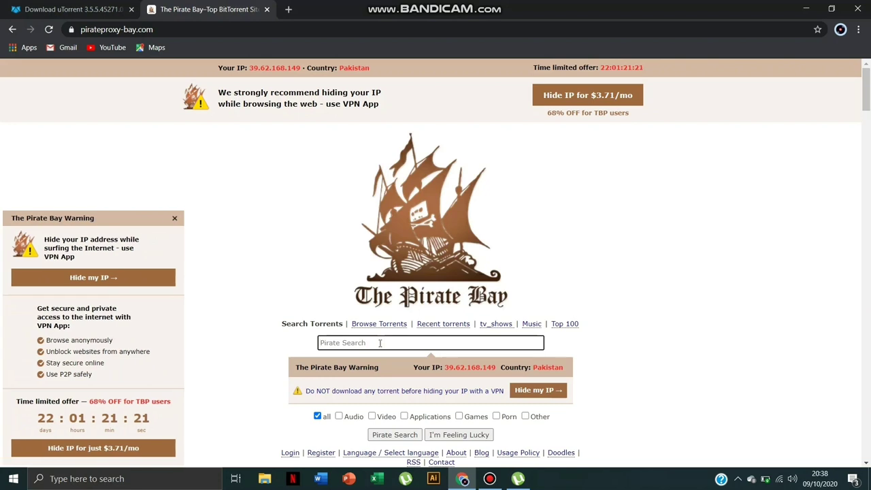
pyautogui.click(175, 219)
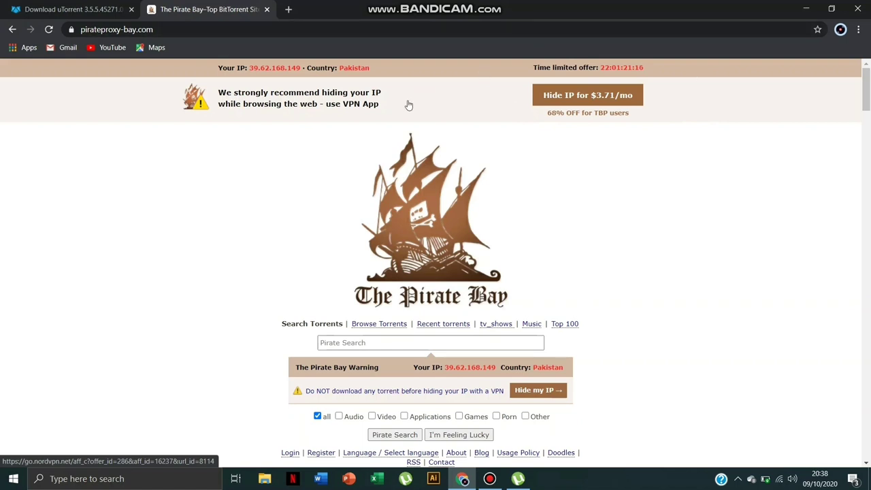
pyautogui.click(373, 345)
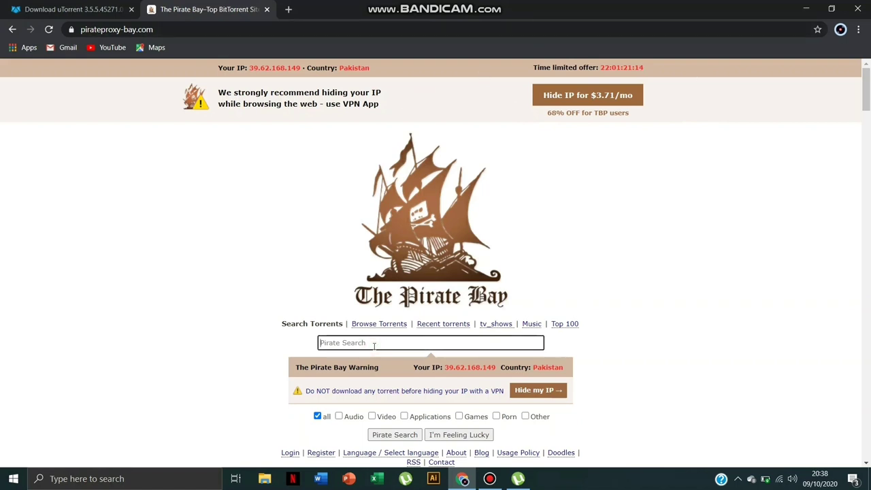
pyautogui.write('game of thrones season ')
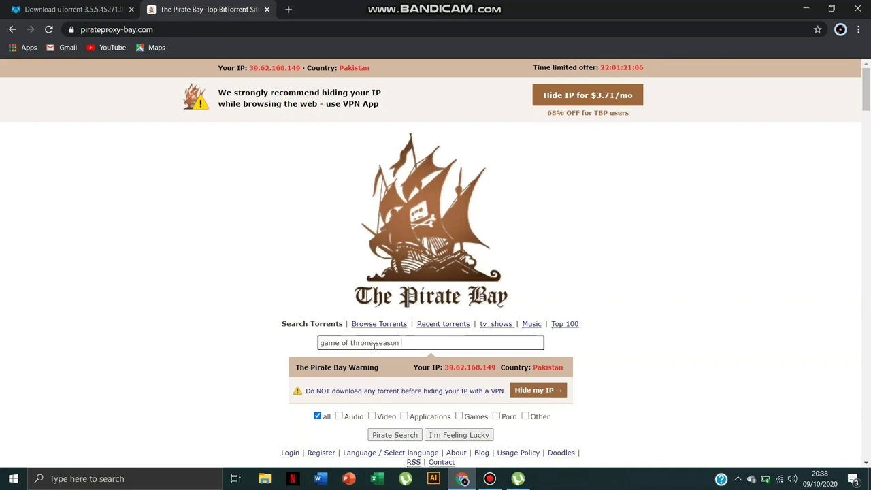
pyautogui.write('1')
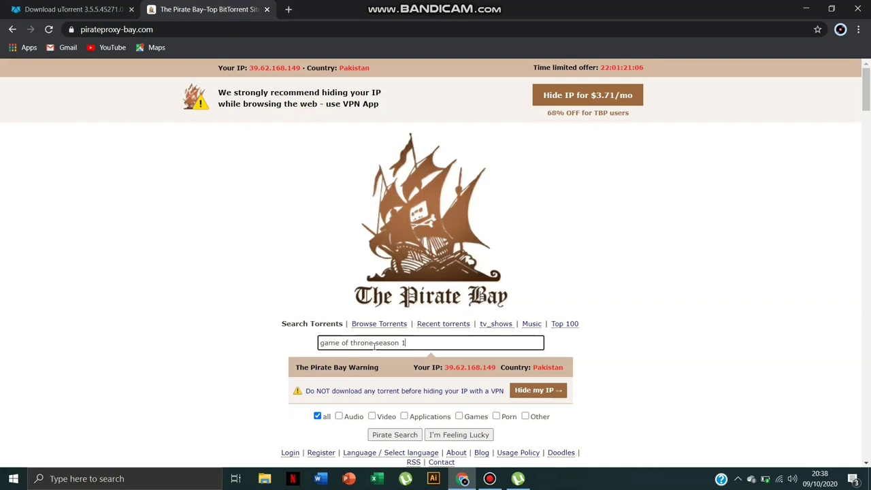
pyautogui.click(403, 435)
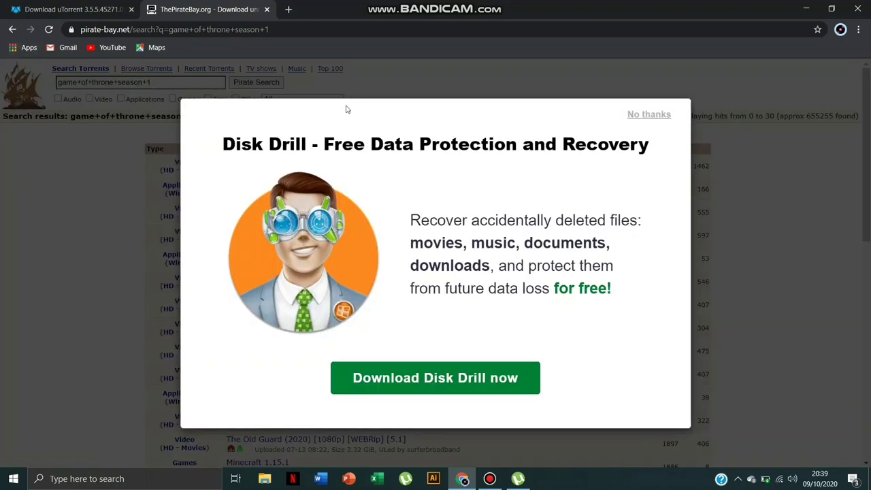
# Dismiss the Disk Drill ad, replace the query's '+' signs with spaces, and rerun the search
pyautogui.click(643, 115)
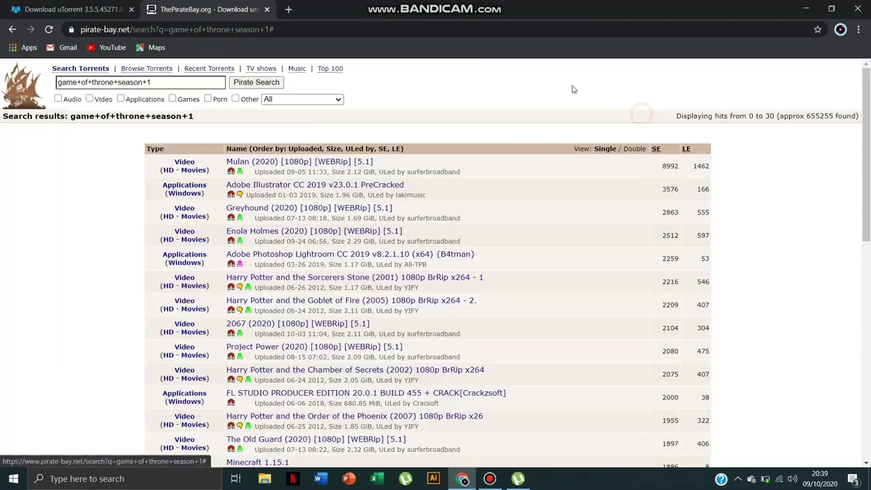
pyautogui.click(146, 80)
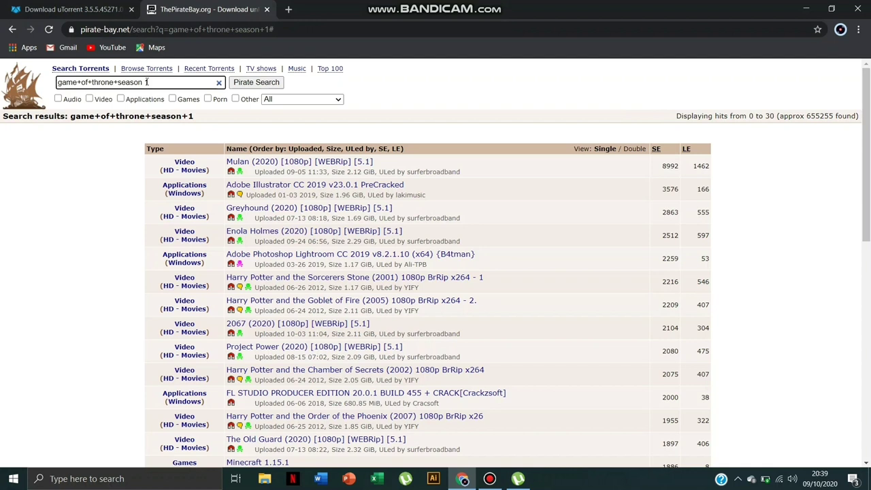
pyautogui.press('Left')
pyautogui.press('Left')
pyautogui.press('Left')
pyautogui.press('BackSpace')
pyautogui.press('Left')
pyautogui.press('Left')
pyautogui.press('Left')
pyautogui.press('Left')
pyautogui.press('Left')
pyautogui.press('Left')
pyautogui.press('Left')
pyautogui.press('BackSpace')
pyautogui.press('Left')
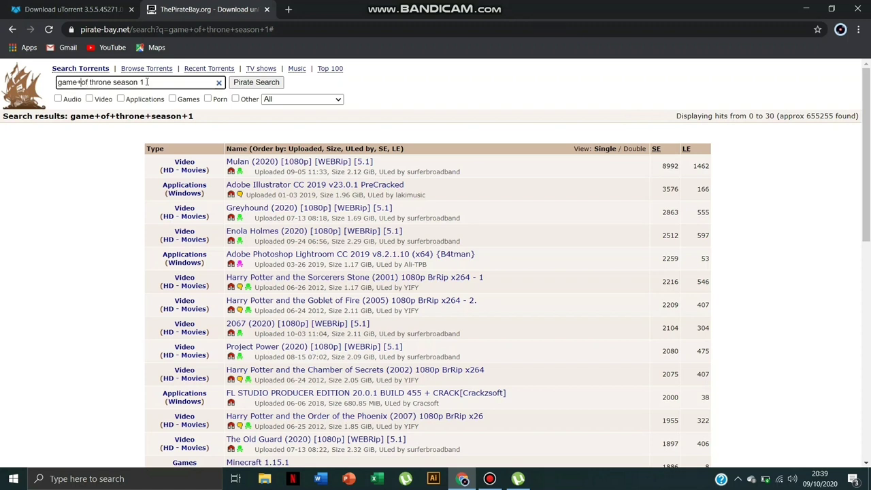
pyautogui.press('BackSpace')
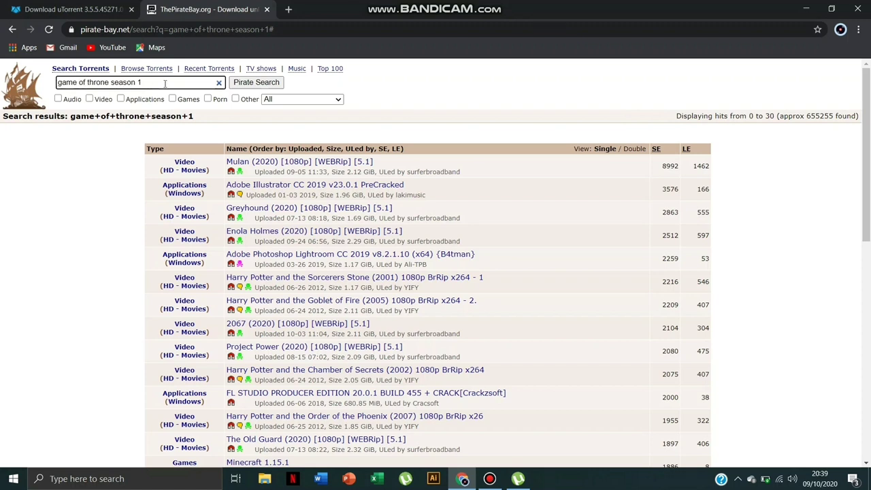
pyautogui.click(269, 83)
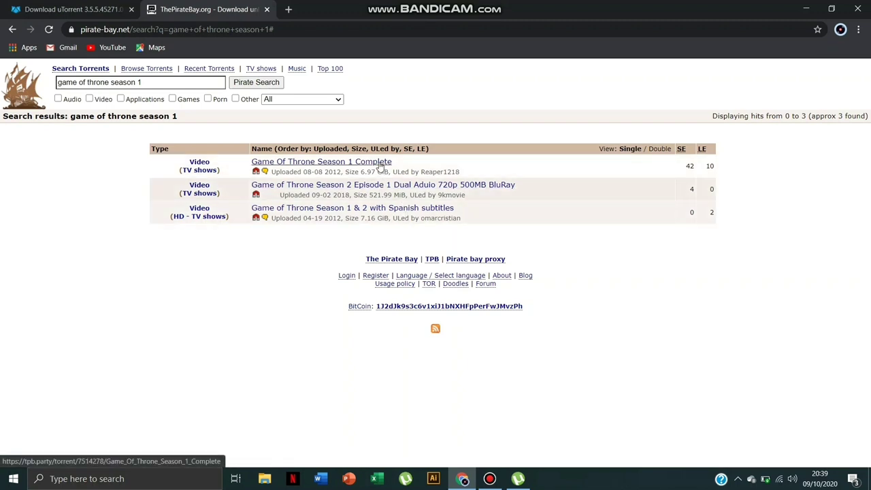
# Open the Game Of Throne Season 1 Complete torrent and send its magnet link to µTorrent
pyautogui.click(381, 164)
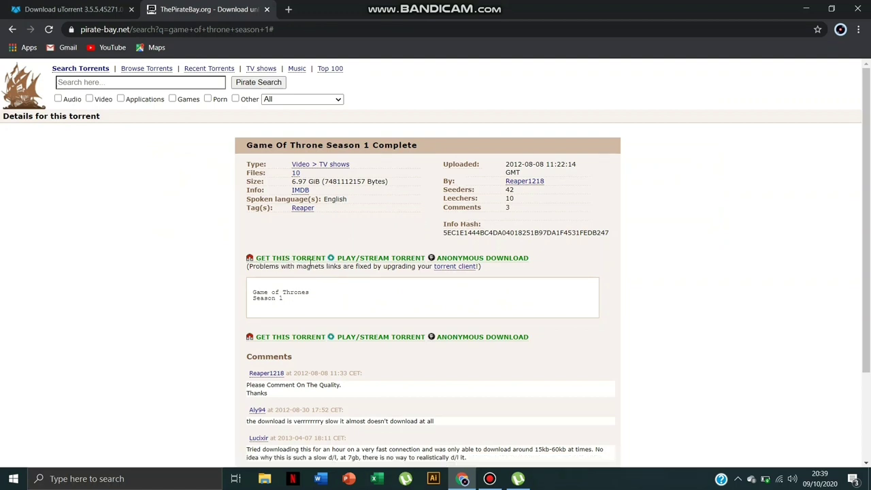
pyautogui.click(304, 259)
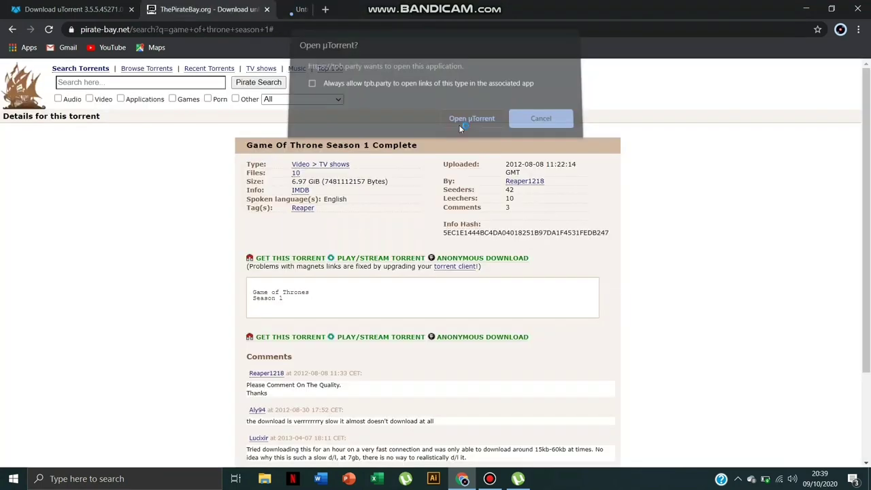
pyautogui.click(460, 128)
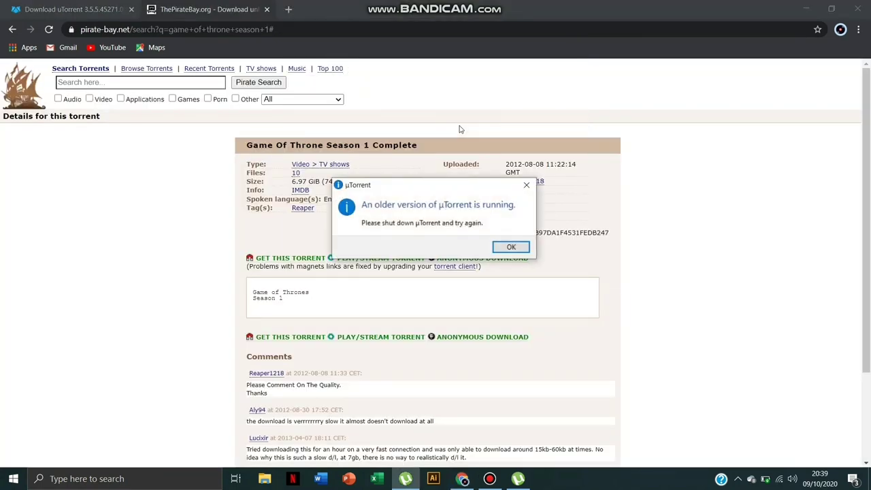
# Dismiss the older-version notice and add the torrent, keeping D:\Movies\ as the save folder
pyautogui.click(511, 247)
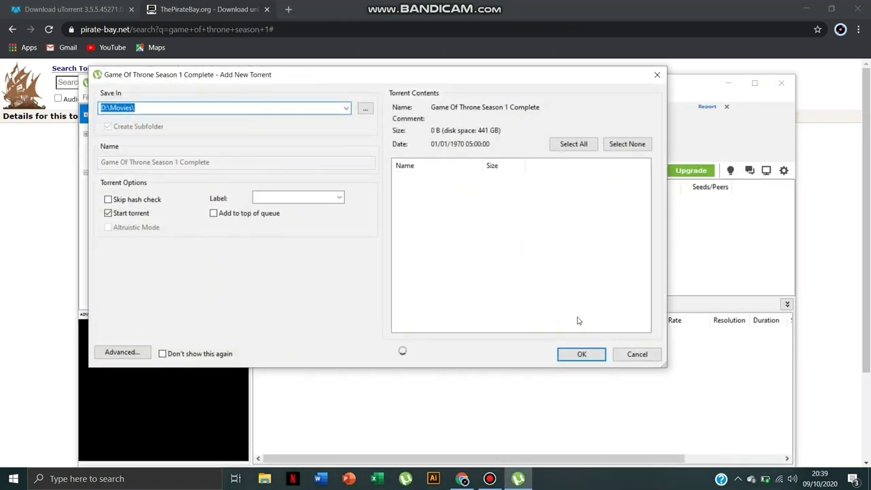
pyautogui.click(362, 110)
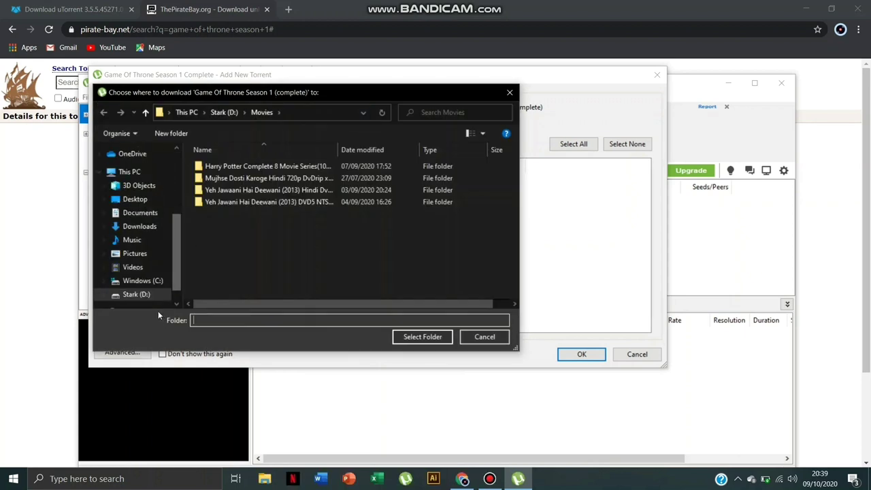
pyautogui.click(510, 91)
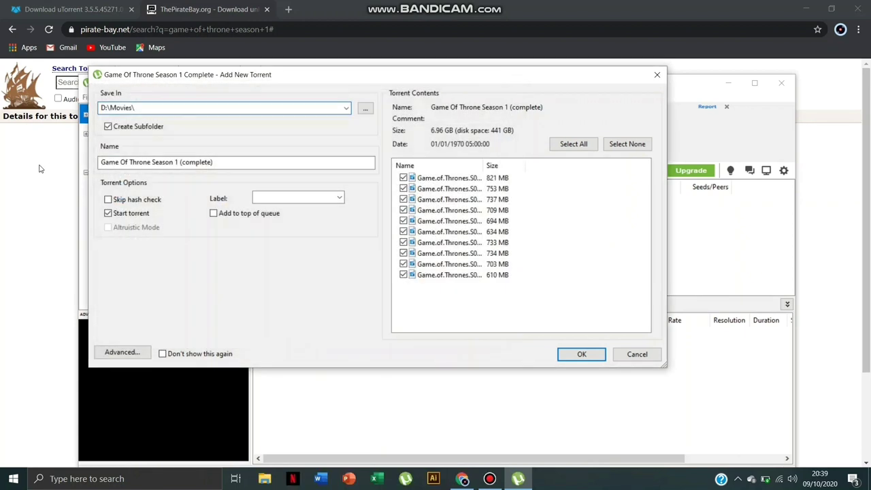
pyautogui.click(581, 355)
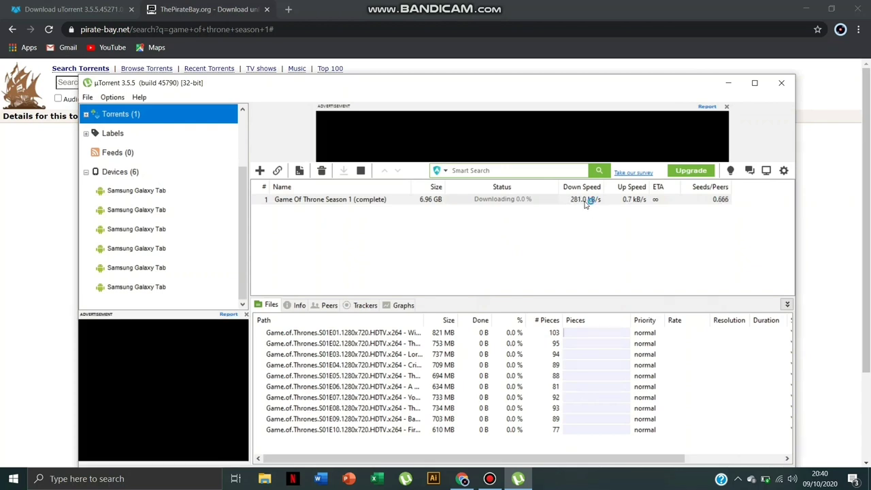
# Minimize uTorrent and enter 'adobe illustrator' in The Pirate Bay search box
pyautogui.click(726, 84)
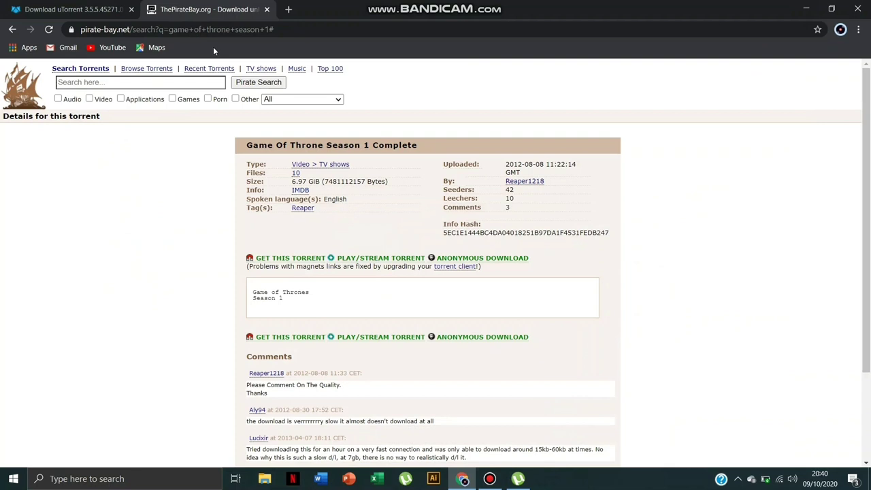
pyautogui.click(161, 84)
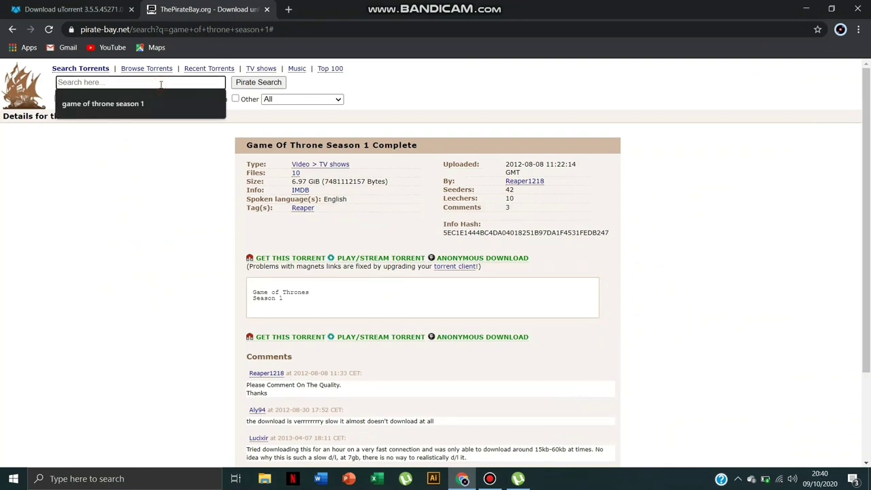
pyautogui.write('ado')
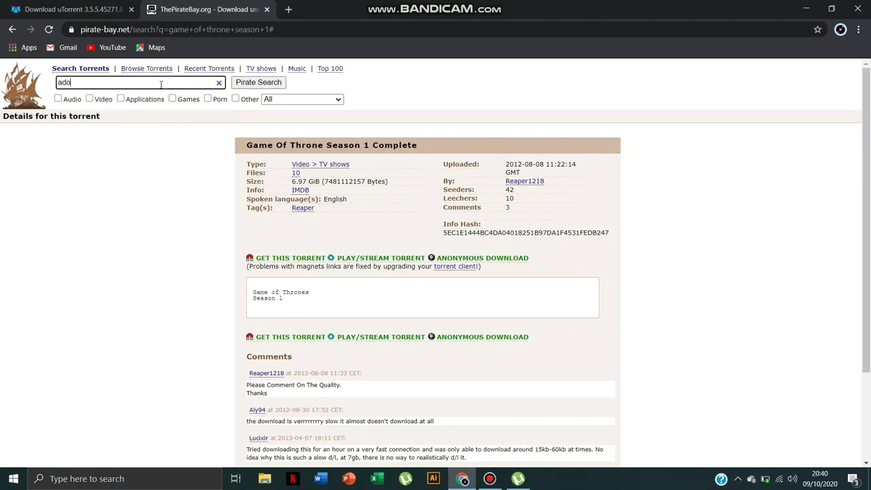
pyautogui.write('be illustrt')
pyautogui.press('BackSpace')
pyautogui.write('ator')
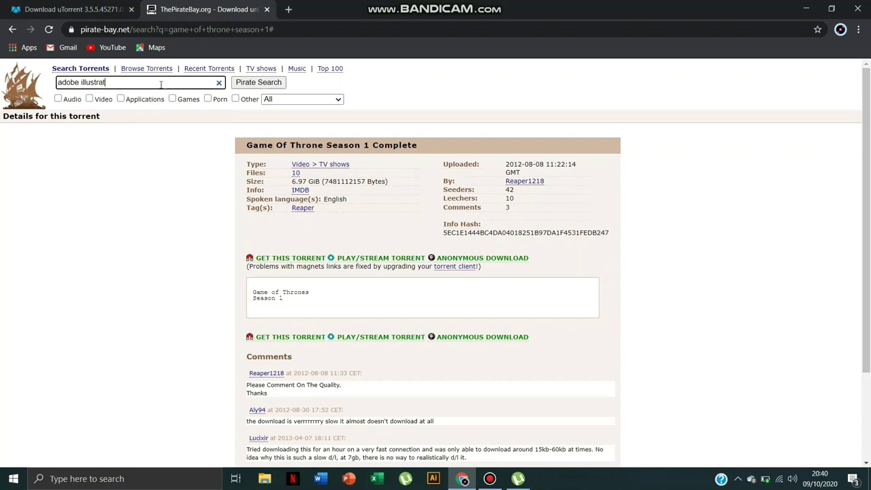